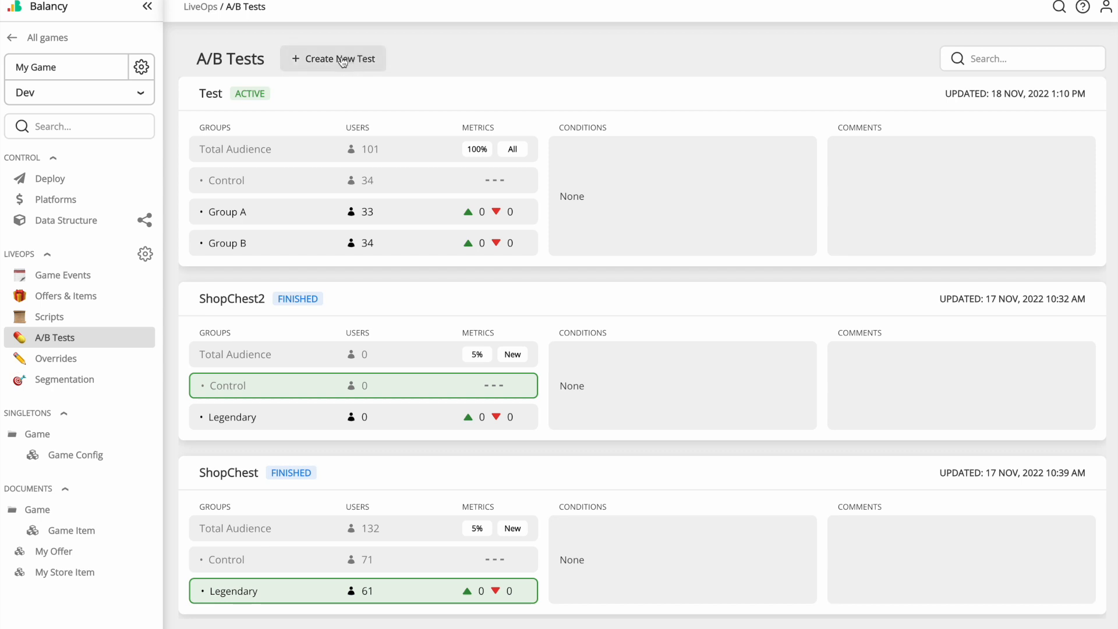
Create an A/B test named My New Test from the Gems game item, targeting 100% of all users with Groups A and B
{"action": "left_click", "coordinate": [71, 530]}
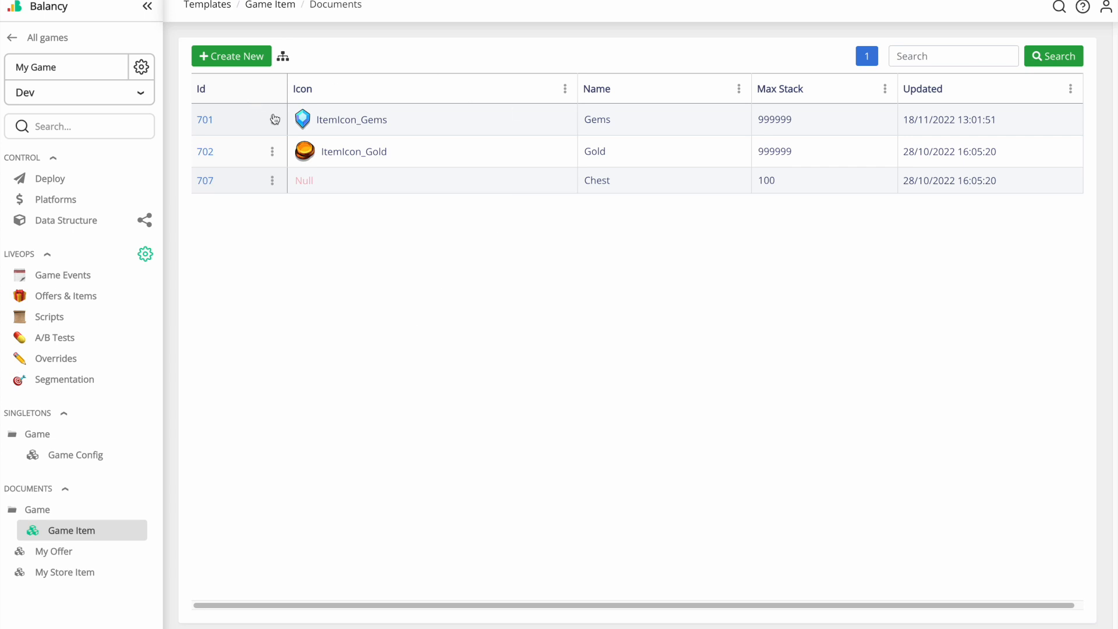
{"action": "left_click", "coordinate": [628, 417]}
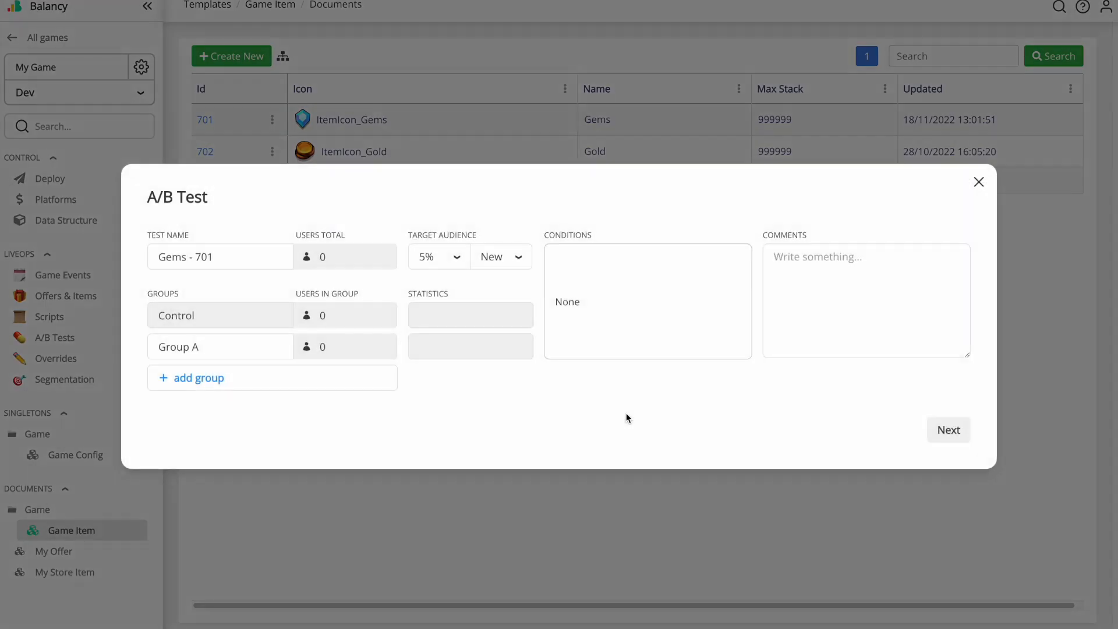
{"action": "left_click", "coordinate": [242, 253]}
{"action": "key", "text": "ctrl+a"}
{"action": "type", "text": "My "}
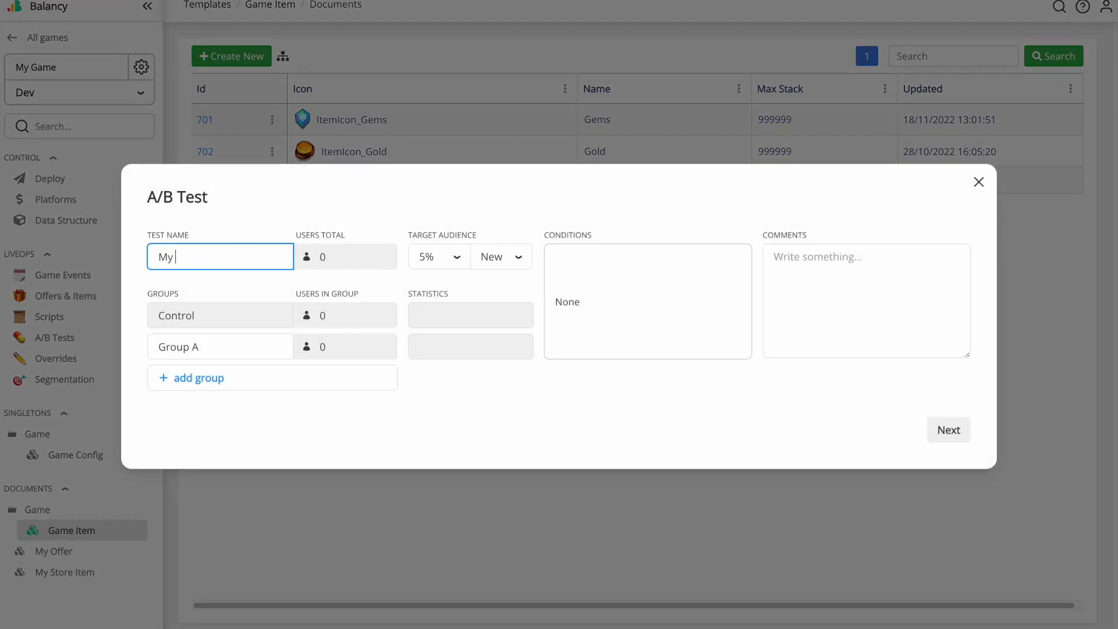
{"action": "type", "text": "New Test"}
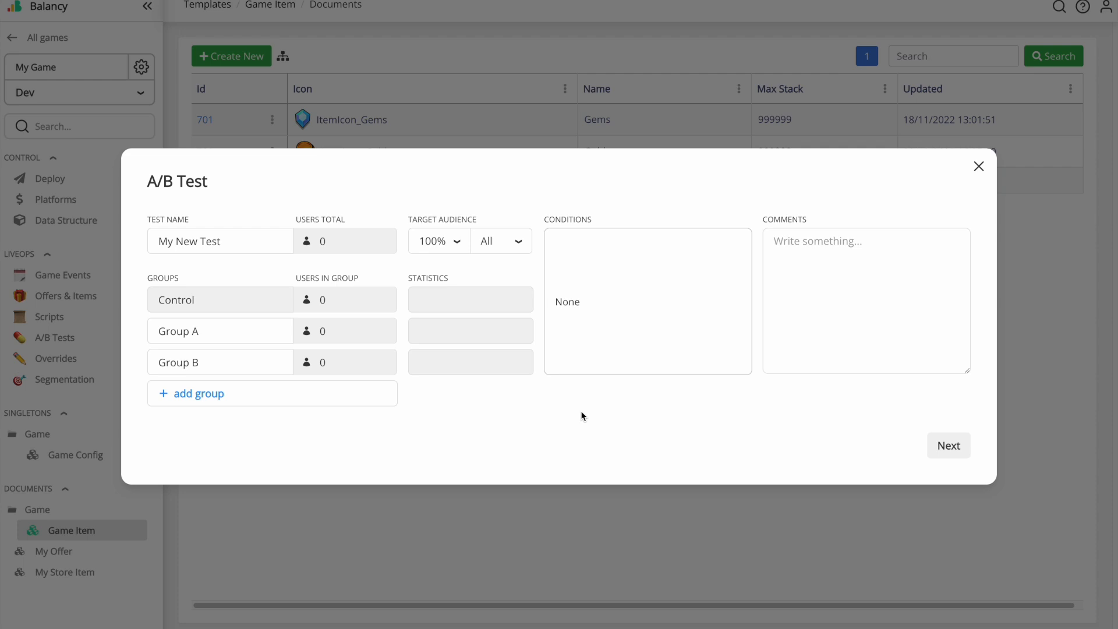
{"action": "mouse_move", "coordinate": [688, 272]}
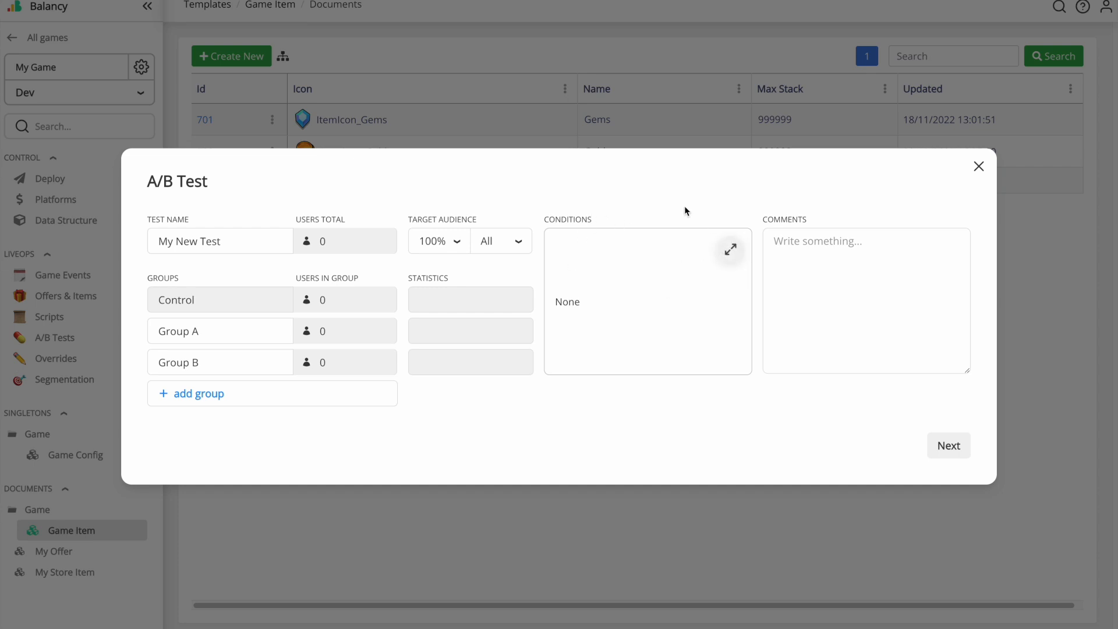
{"action": "left_click", "coordinate": [951, 447]}
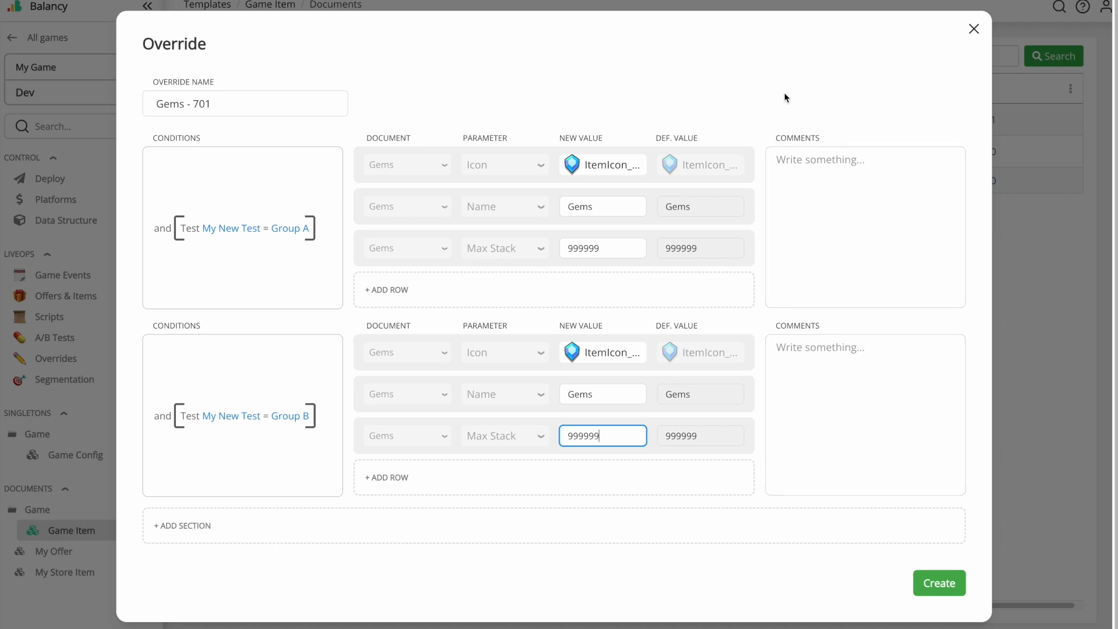
Override the Gems item for Group A with icon StoreIcon_Gem_3, name New Gems and Max Stack 333, and create the override
{"action": "left_click", "coordinate": [617, 167]}
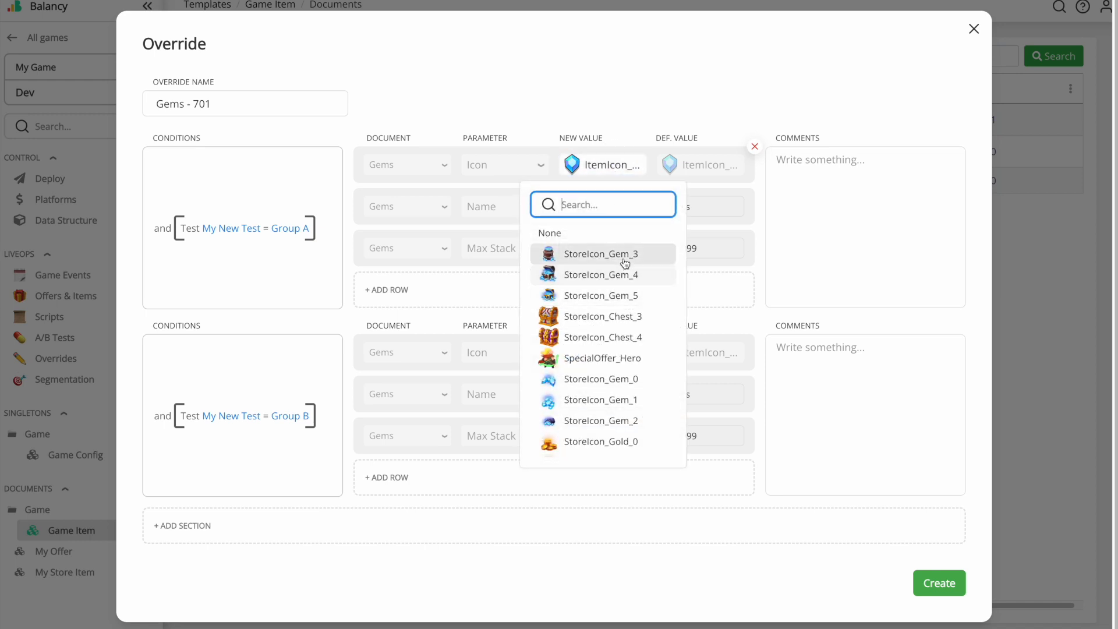
{"action": "left_click", "coordinate": [624, 255]}
{"action": "left_click", "coordinate": [592, 207]}
{"action": "type", "text": "New"}
{"action": "left_click", "coordinate": [633, 244]}
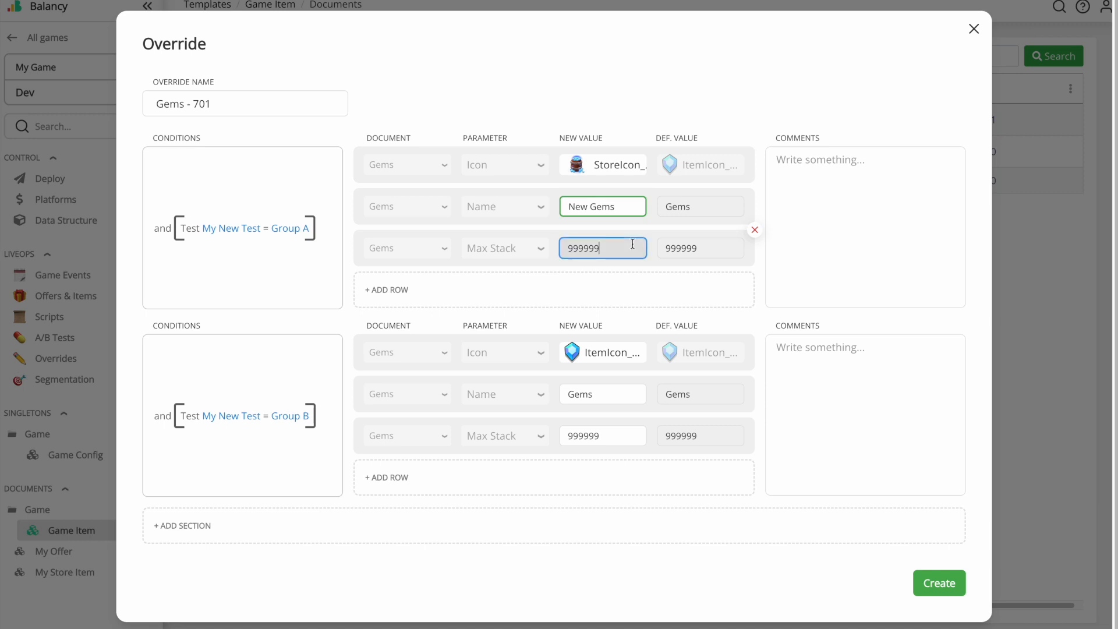
{"action": "double_click", "coordinate": [634, 244]}
{"action": "type", "text": "333"}
{"action": "left_click", "coordinate": [689, 66]}
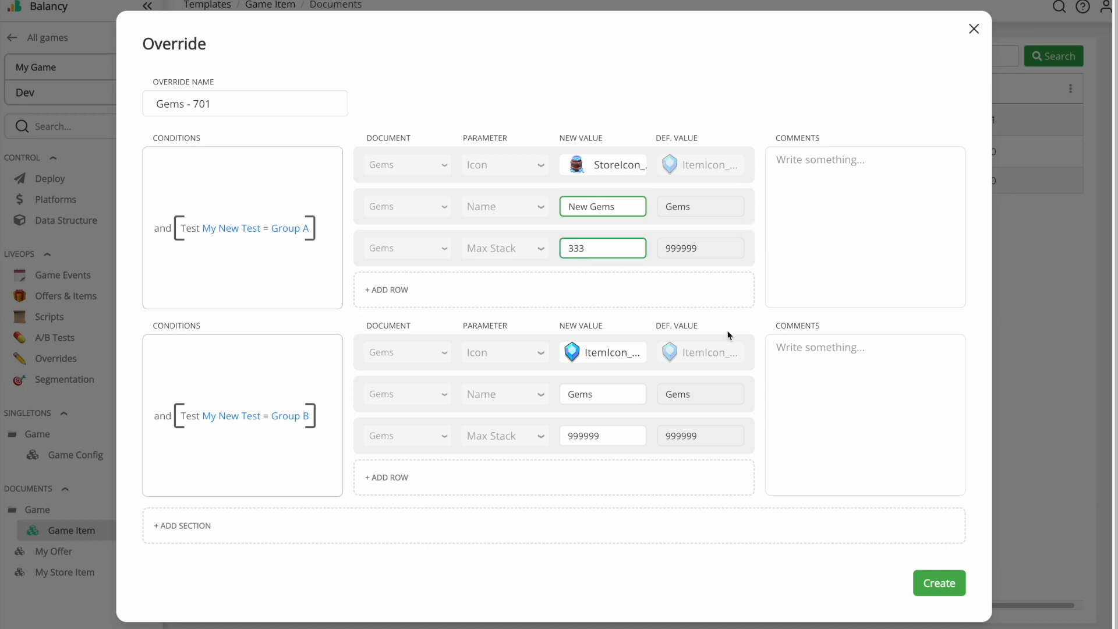
{"action": "left_click", "coordinate": [934, 585]}
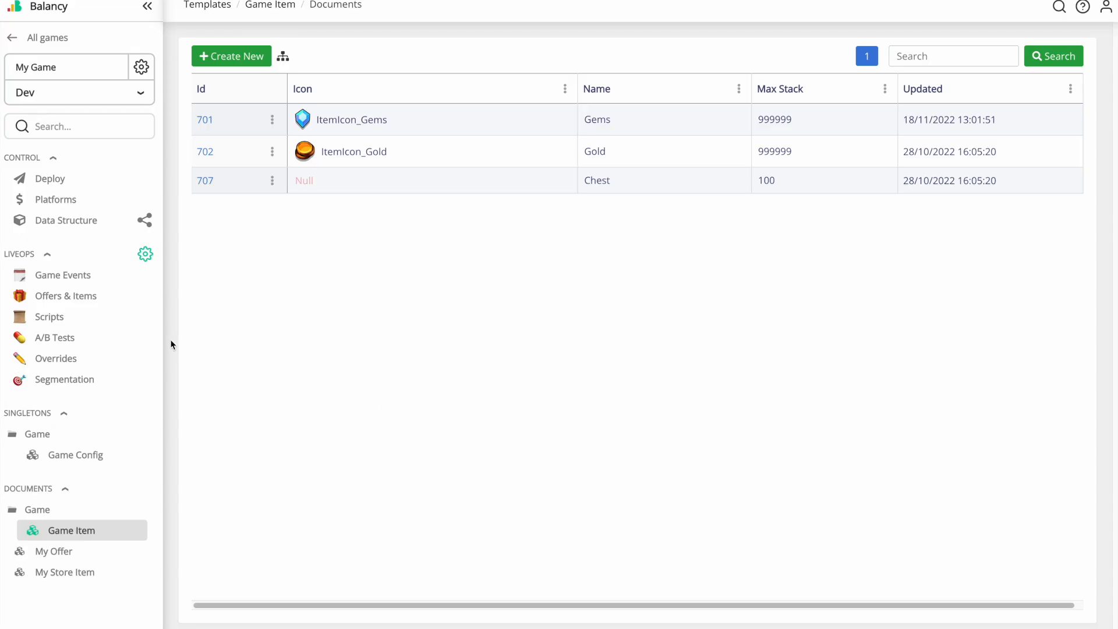
Review the statistics and override references of My New Test in the A/B test list
{"action": "left_click", "coordinate": [79, 341]}
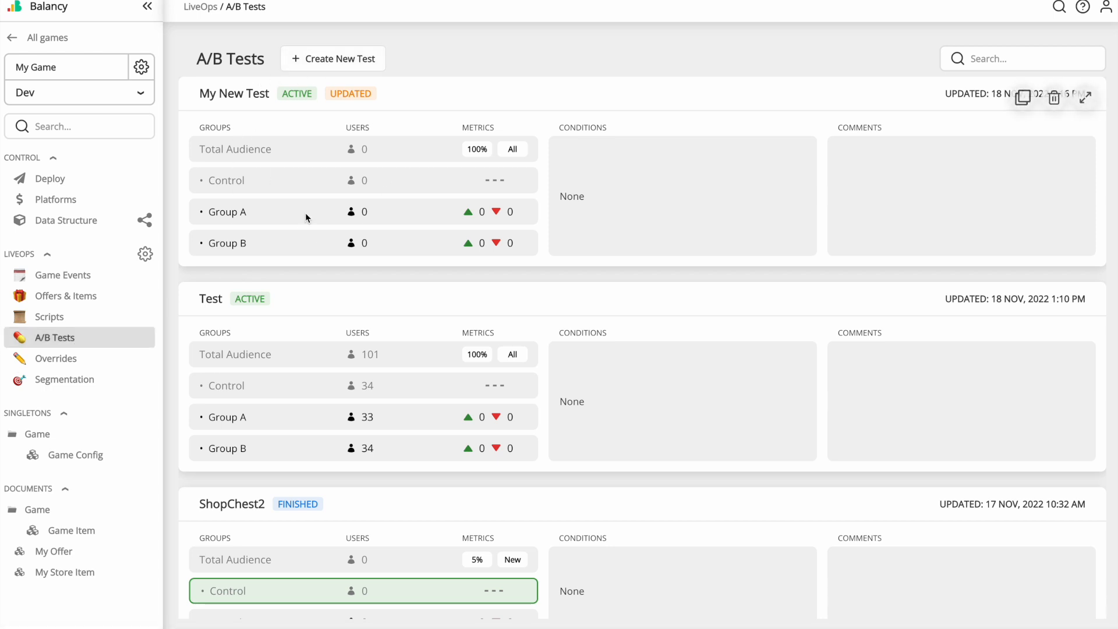
{"action": "left_click", "coordinate": [1086, 99]}
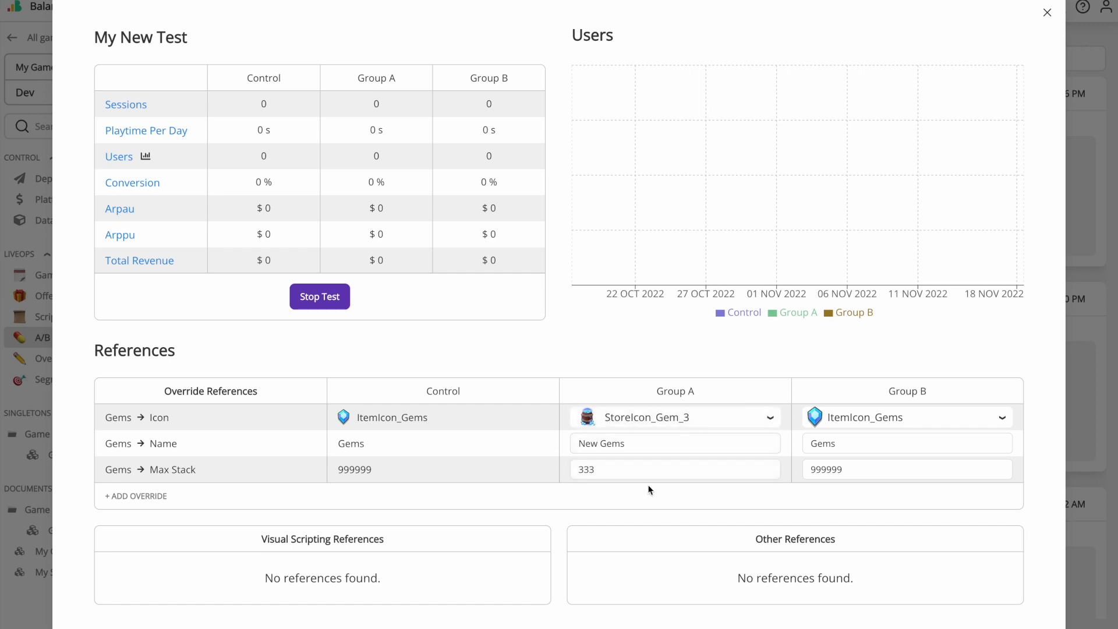
{"action": "key", "text": "Escape"}
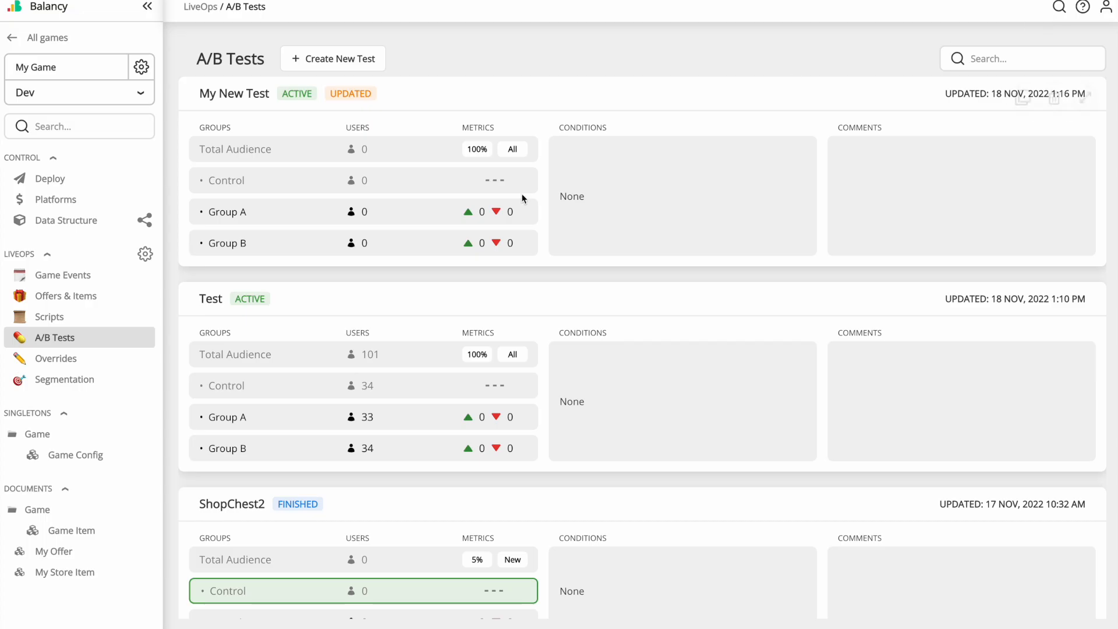
Add an AB Test node to the Test Inner Reset script and set its value to My New Test
{"action": "left_click", "coordinate": [49, 317]}
{"action": "left_click", "coordinate": [321, 212]}
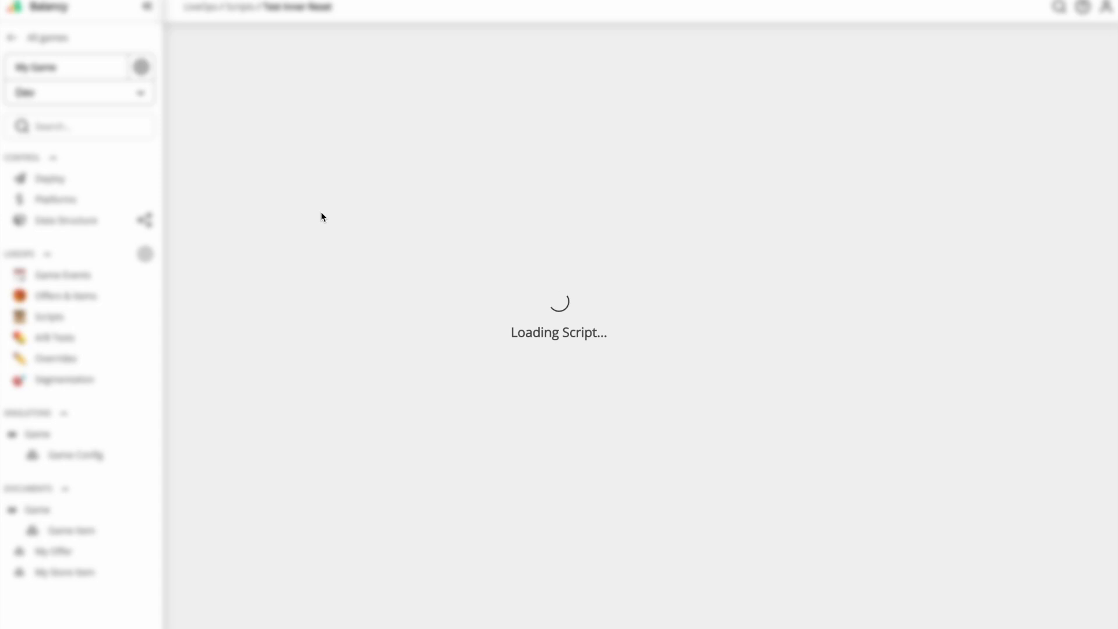
{"action": "left_click_drag", "start_coordinate": [292, 145], "coordinate": [627, 201]}
{"action": "right_click", "coordinate": [444, 114]}
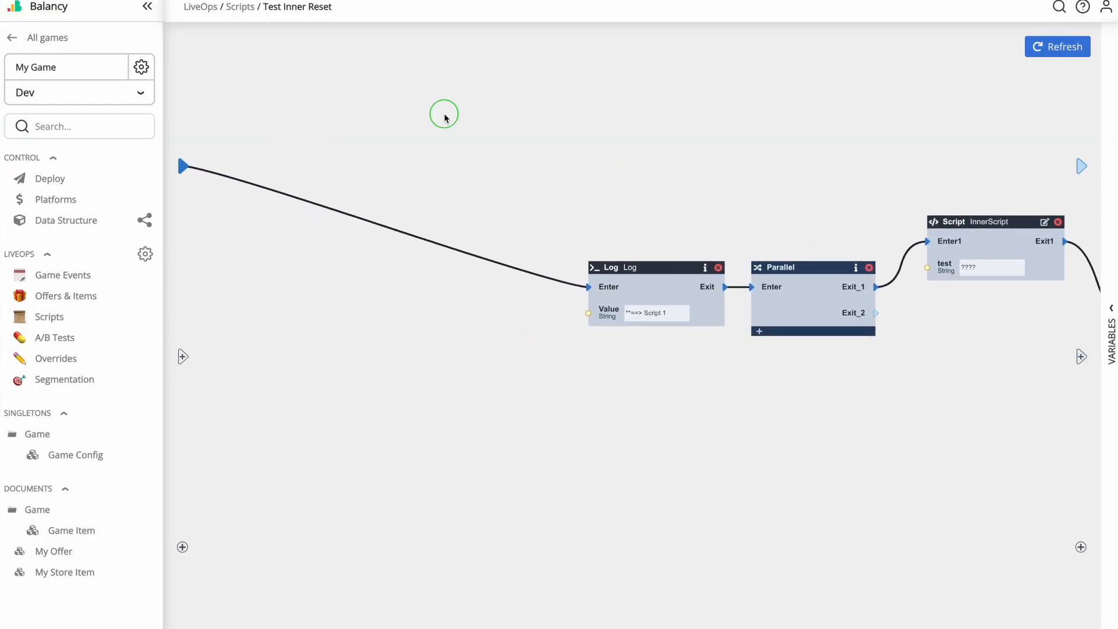
{"action": "type", "text": "ab"}
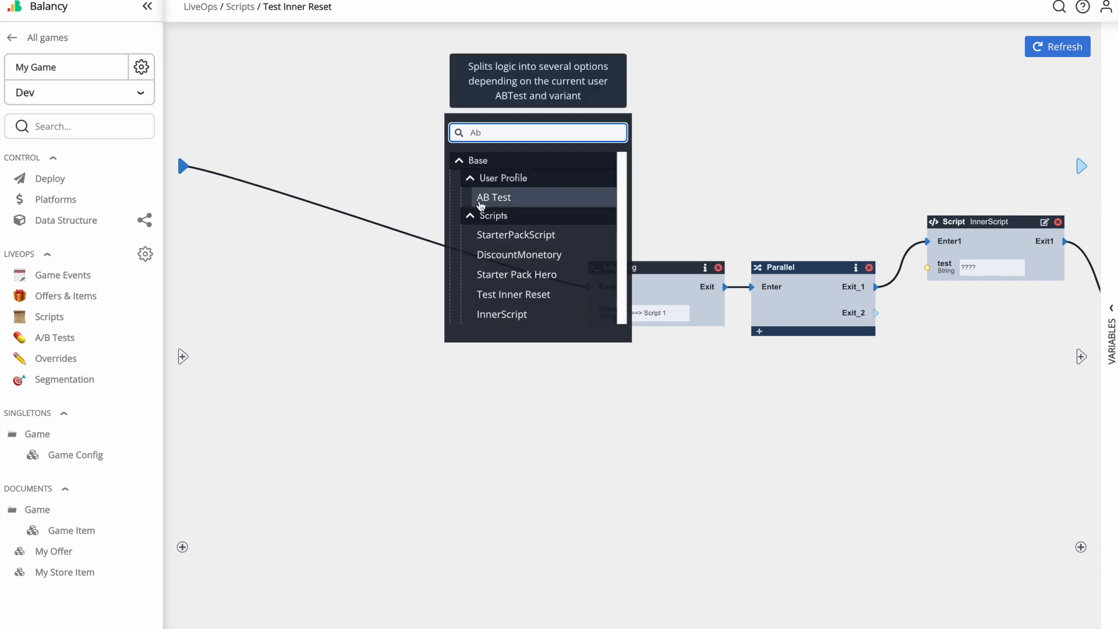
{"action": "left_click", "coordinate": [493, 194]}
{"action": "left_click", "coordinate": [505, 167]}
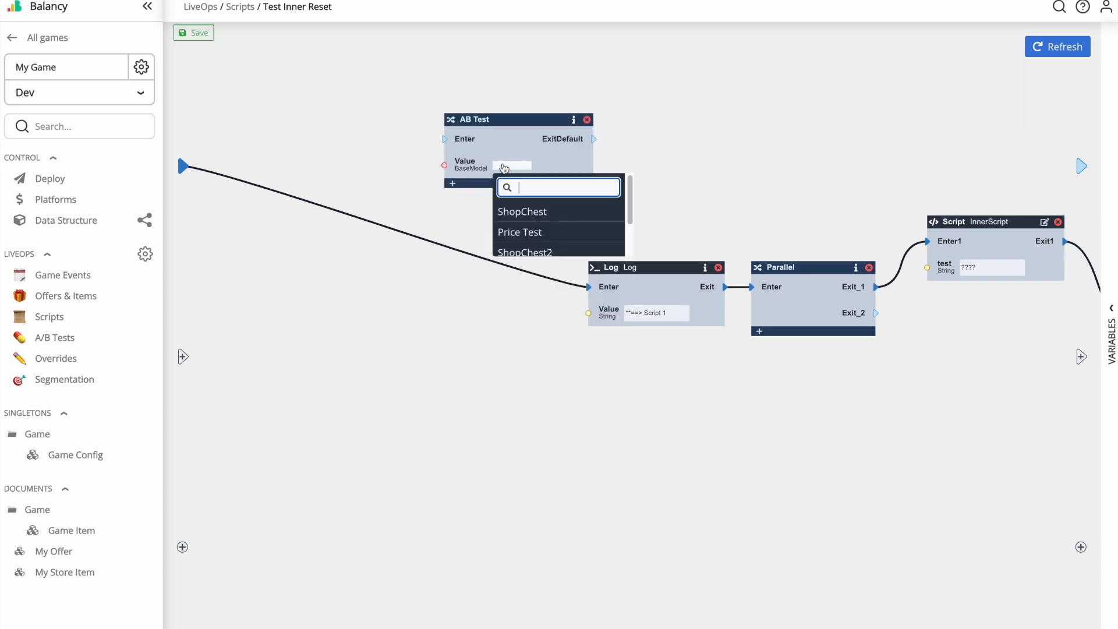
{"action": "type", "text": "new"}
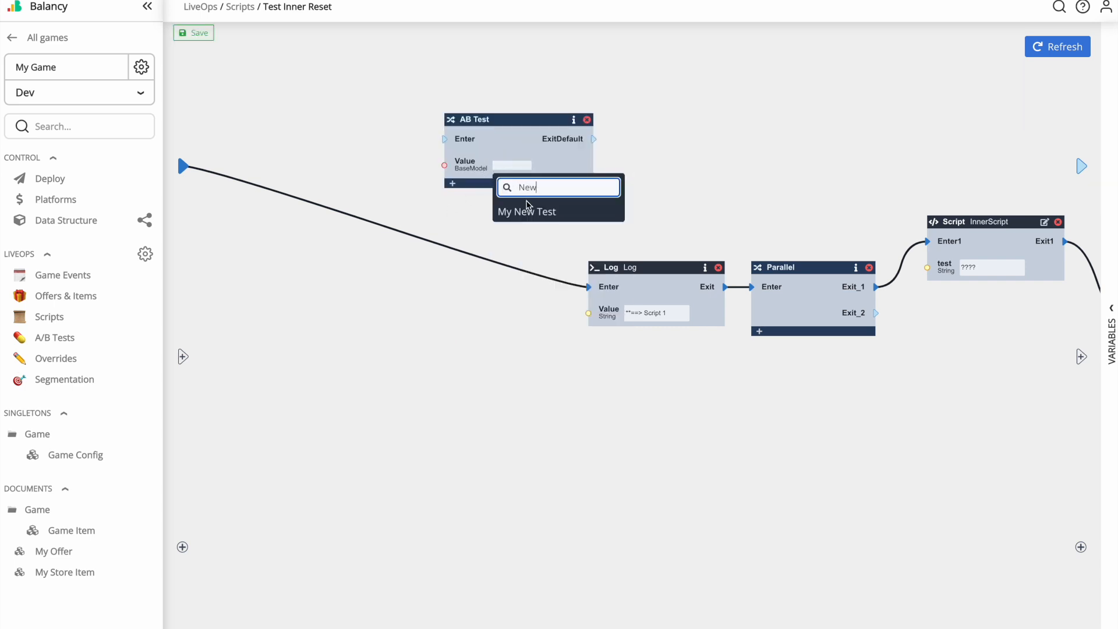
{"action": "left_click", "coordinate": [525, 211]}
Connect Enter1 to the AB Test node, its Group B exit to Log and its Group A exit to InnerScript, and save the script
{"action": "left_click_drag", "start_coordinate": [514, 132], "coordinate": [417, 58]}
{"action": "left_click_drag", "start_coordinate": [189, 166], "coordinate": [341, 77]}
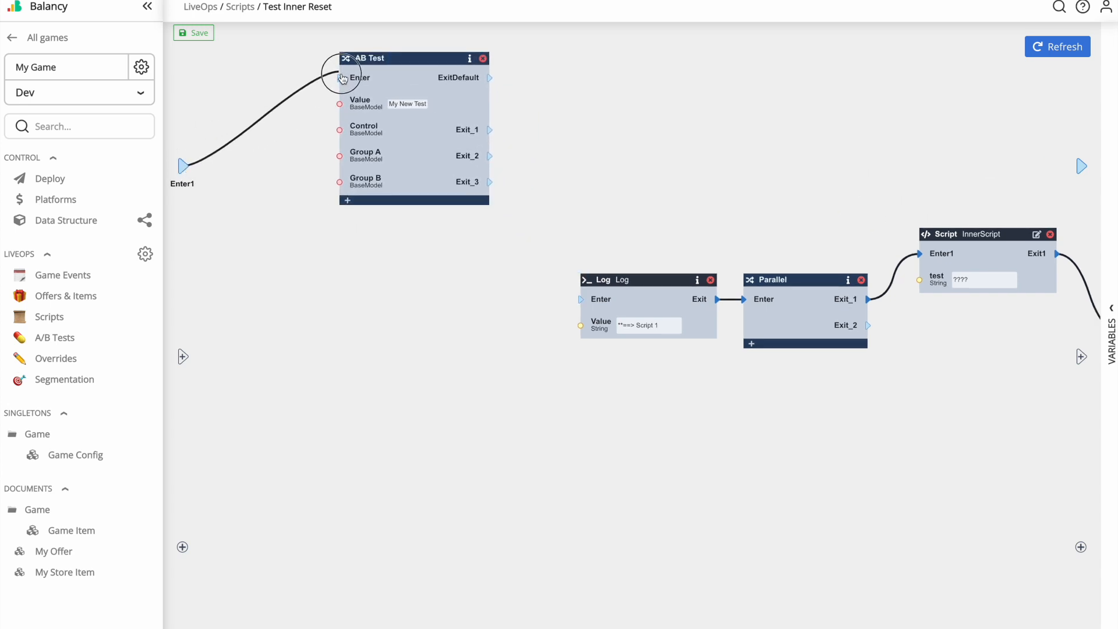
{"action": "left_click_drag", "start_coordinate": [489, 182], "coordinate": [582, 299]}
{"action": "left_click_drag", "start_coordinate": [490, 156], "coordinate": [939, 254]}
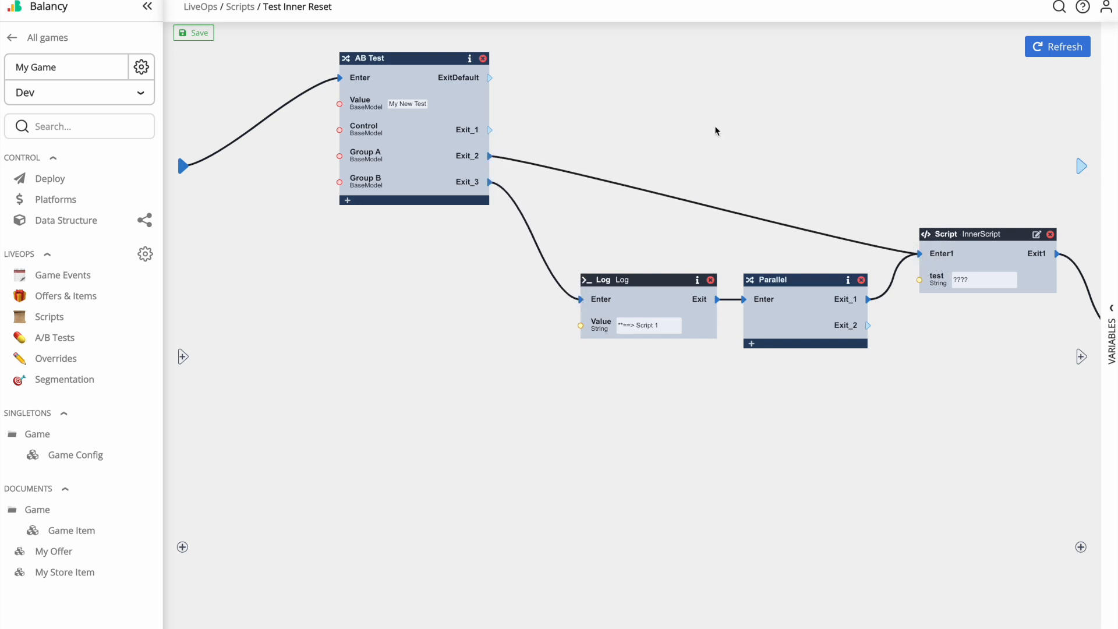
{"action": "left_click", "coordinate": [200, 33]}
Add an A/B test condition below the App Version condition of the StarterPack Hero Archer game event
{"action": "left_click", "coordinate": [63, 274]}
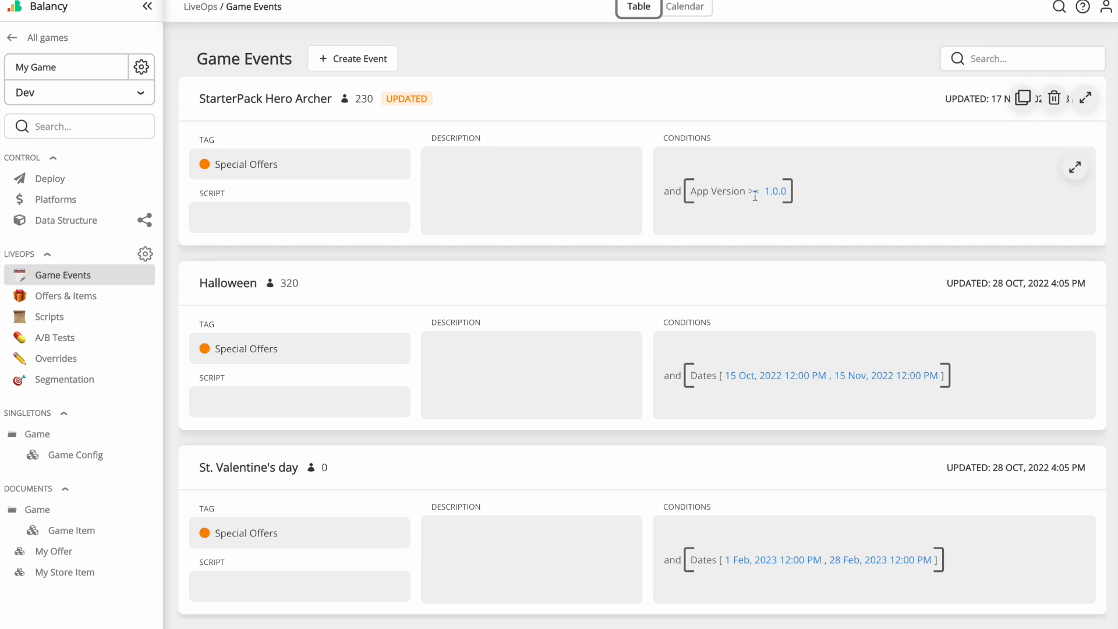
{"action": "left_click", "coordinate": [1092, 104]}
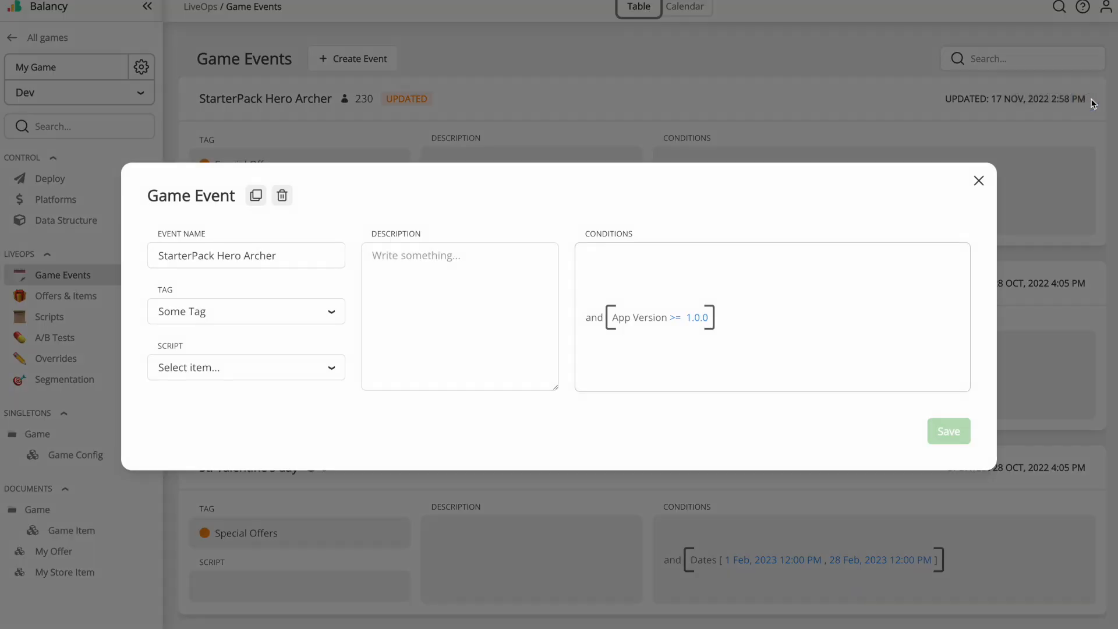
{"action": "left_click", "coordinate": [951, 267]}
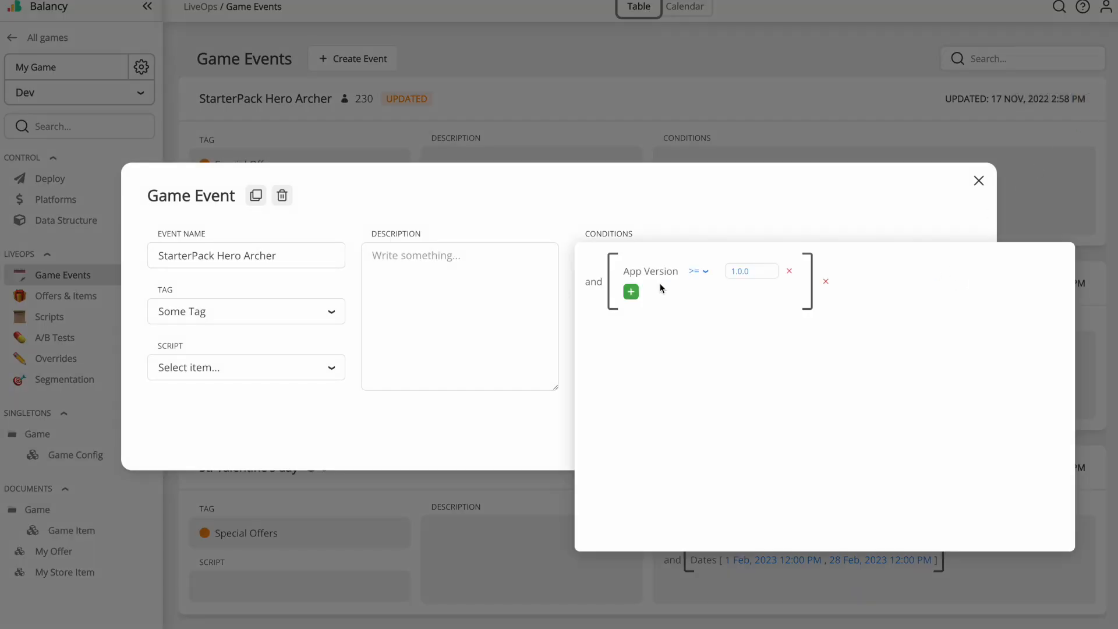
{"action": "left_click", "coordinate": [631, 292]}
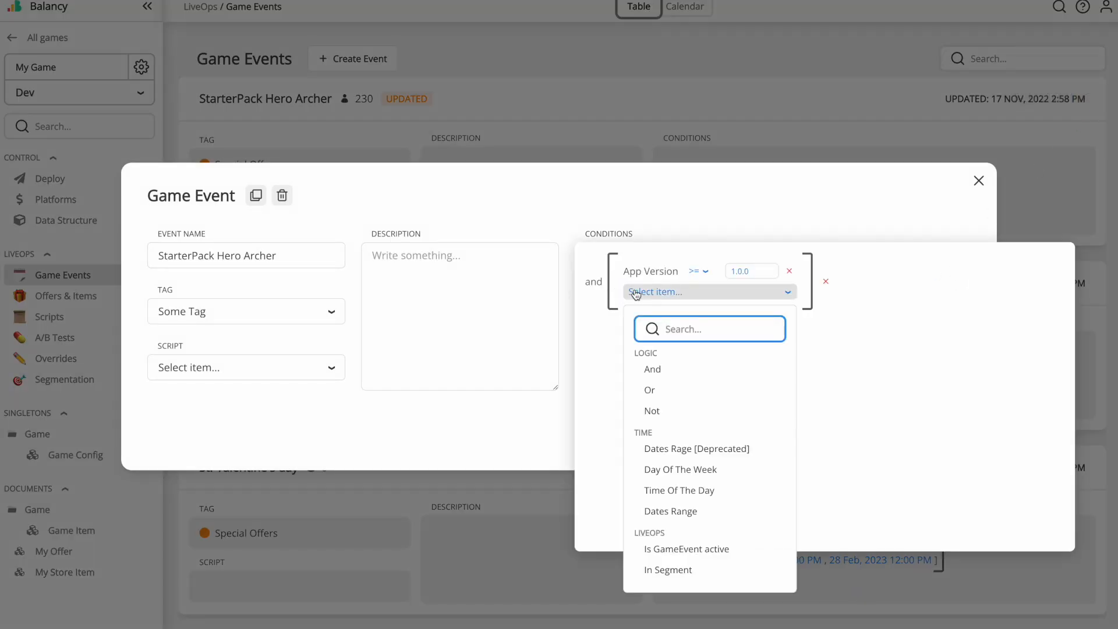
{"action": "type", "text": "ab"}
{"action": "left_click", "coordinate": [662, 373]}
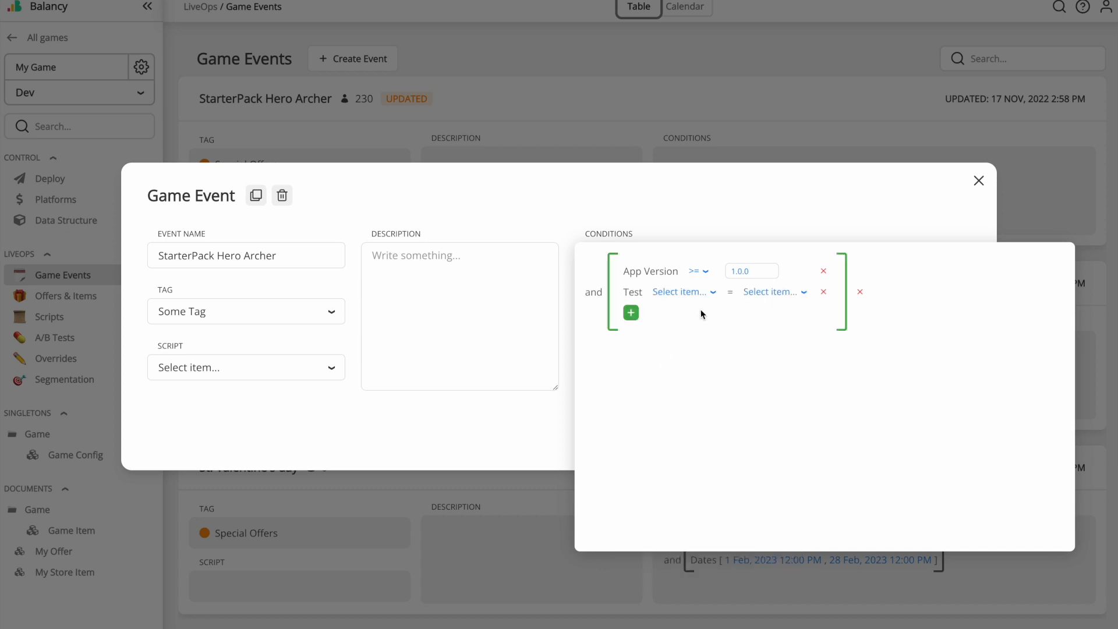
Set the game event's test condition to My New Test = Group A
{"action": "left_click", "coordinate": [707, 291]}
{"action": "type", "text": "n"}
{"action": "left_click", "coordinate": [668, 396]}
{"action": "left_click", "coordinate": [761, 291]}
{"action": "left_click", "coordinate": [752, 376]}
{"action": "left_click", "coordinate": [227, 189]}
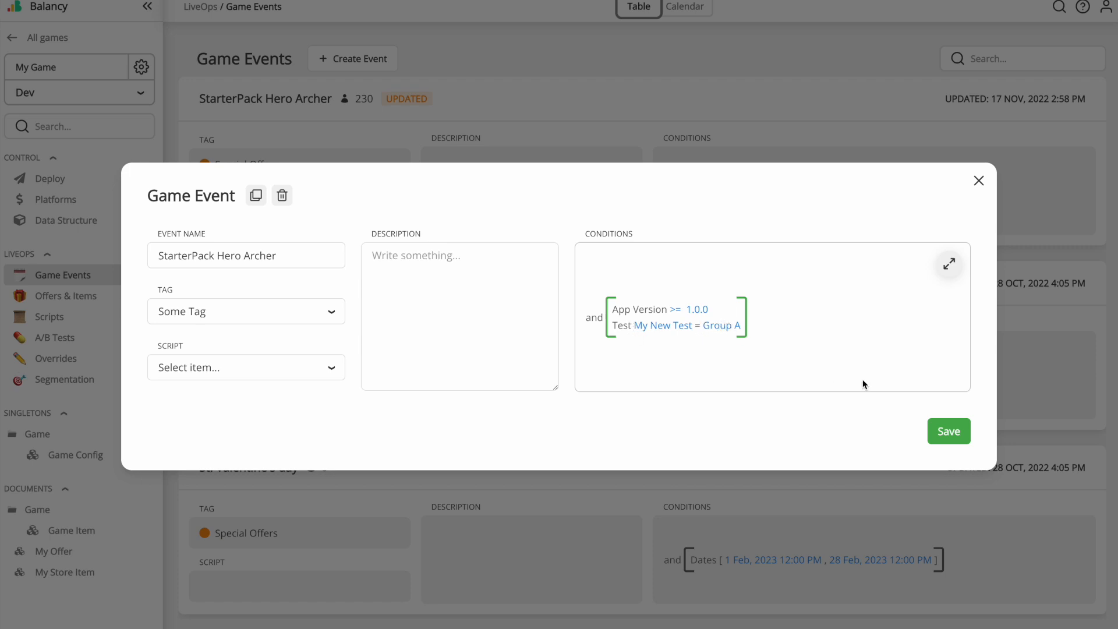
Save the StarterPack Hero Archer game event and deploy the game data
{"action": "left_click", "coordinate": [948, 430]}
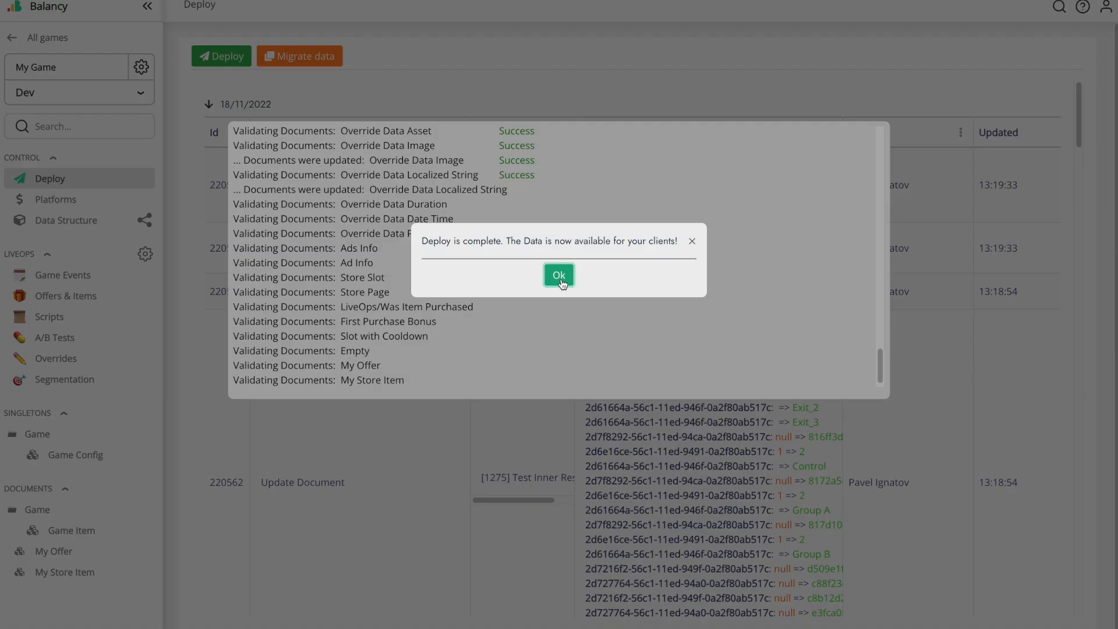
{"action": "left_click", "coordinate": [558, 275]}
Stop My New Test, apply Group A's results and save the test, checking them in the Game Item documents
{"action": "left_click", "coordinate": [77, 338]}
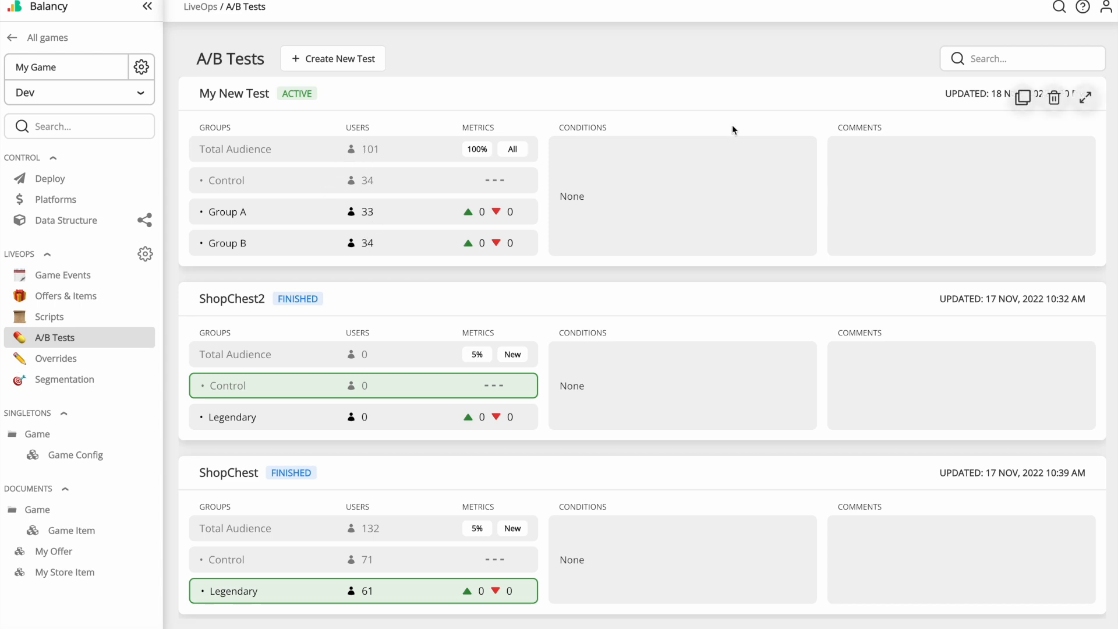
{"action": "left_click", "coordinate": [1082, 99]}
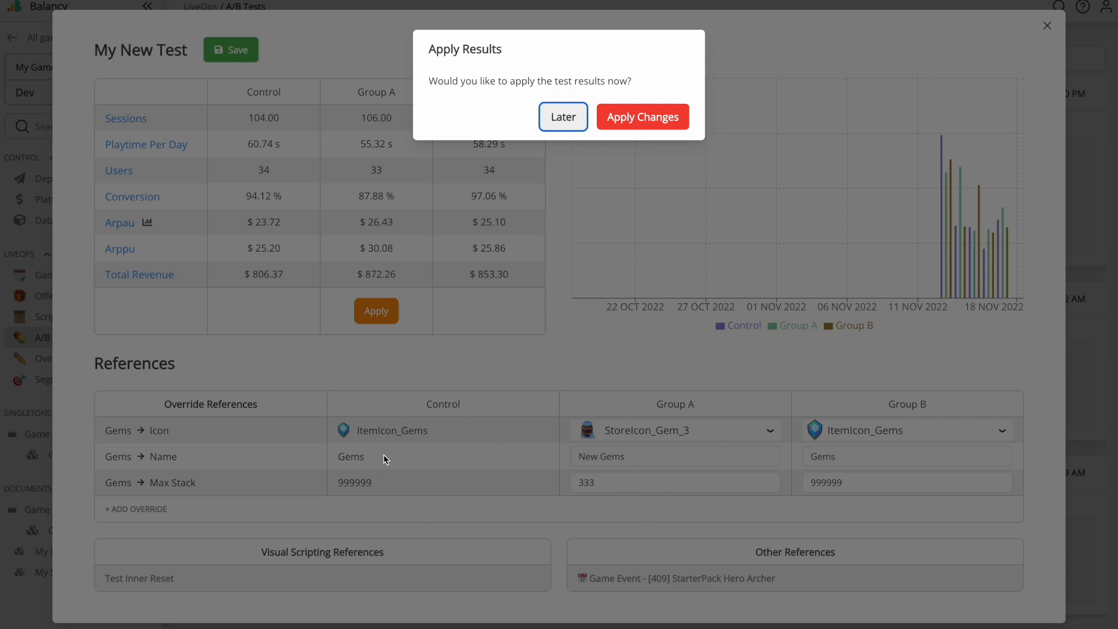
{"action": "left_click", "coordinate": [657, 123]}
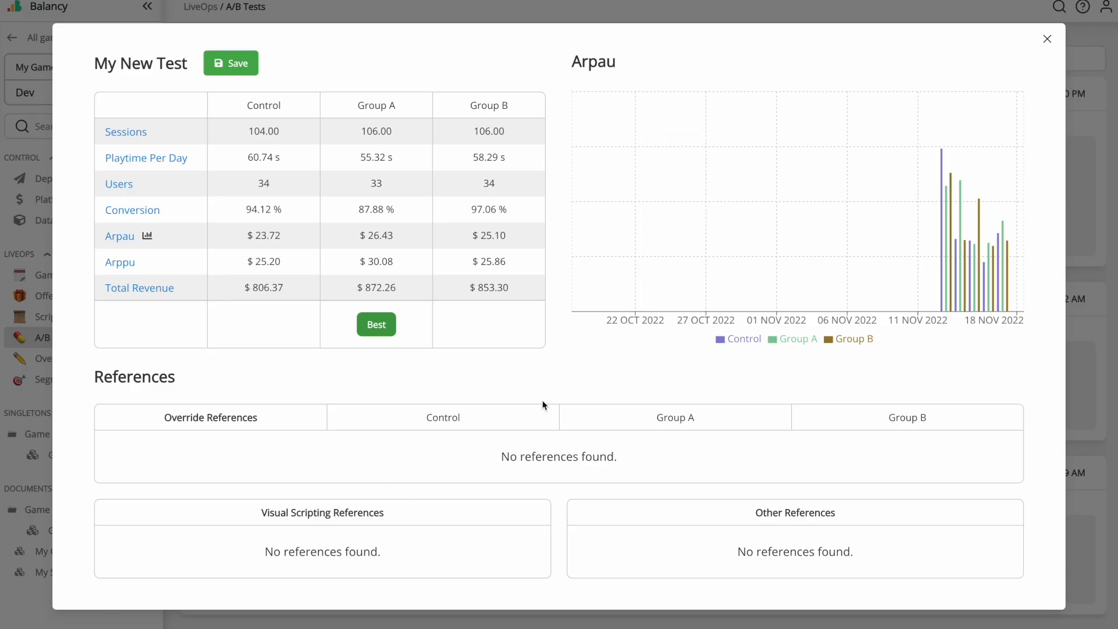
{"action": "left_click", "coordinate": [246, 70]}
{"action": "left_click", "coordinate": [88, 531]}
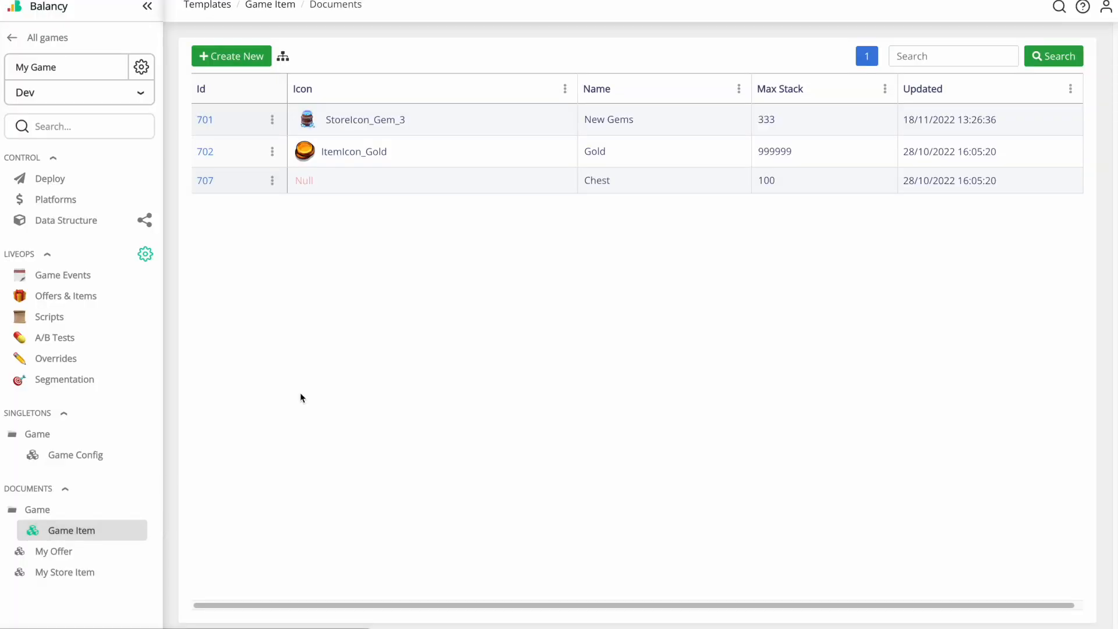